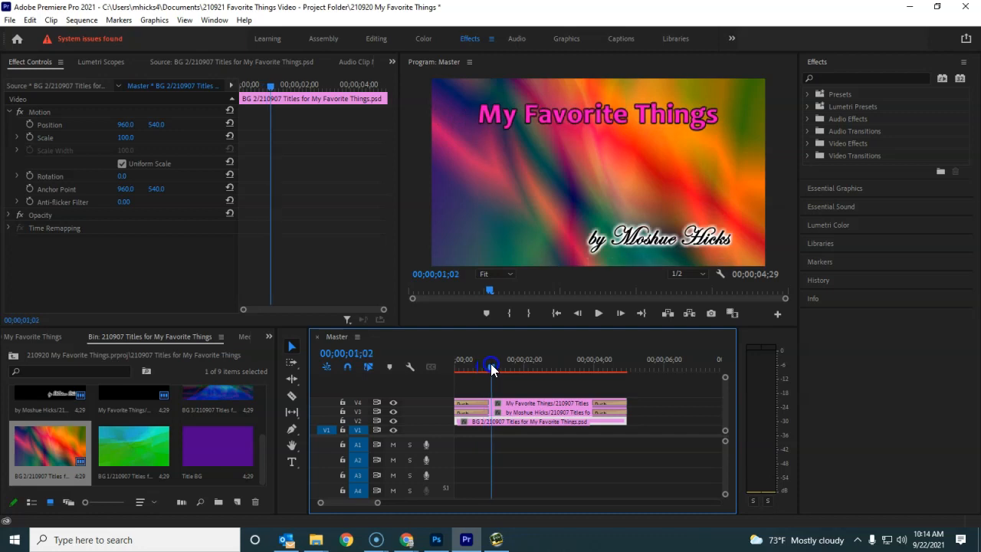
Replace the BG 2 background clip on track V2 of the Master sequence with the BG 1 clip from the titles bin
left_click_drag(136, 447, 458, 422)
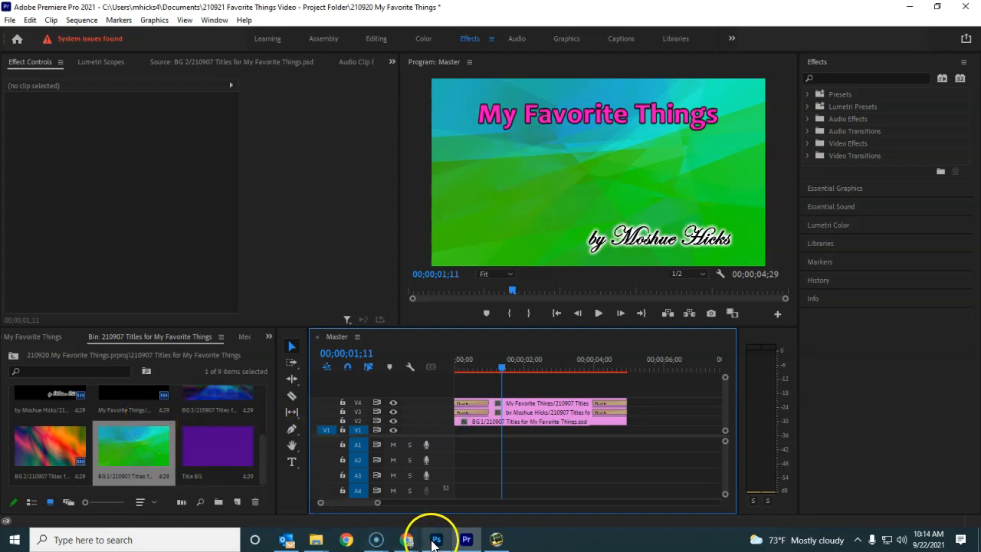
Switch to Photoshop and hide the FOOD, SPORTS, ANIMALS, BG 3, BG2 and BG 1 layers
left_click(436, 539)
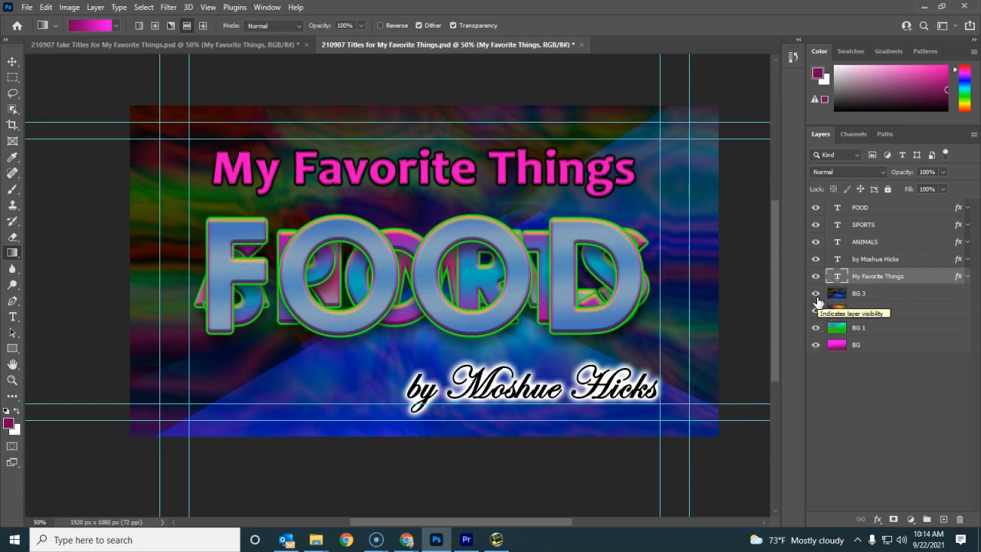
left_click_drag(816, 209, 732, 308)
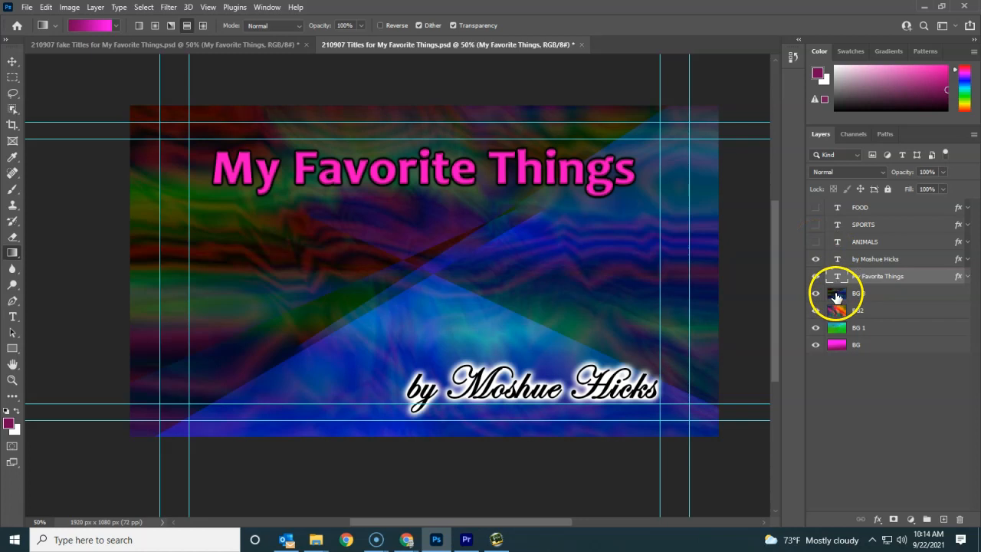
left_click_drag(819, 296, 817, 328)
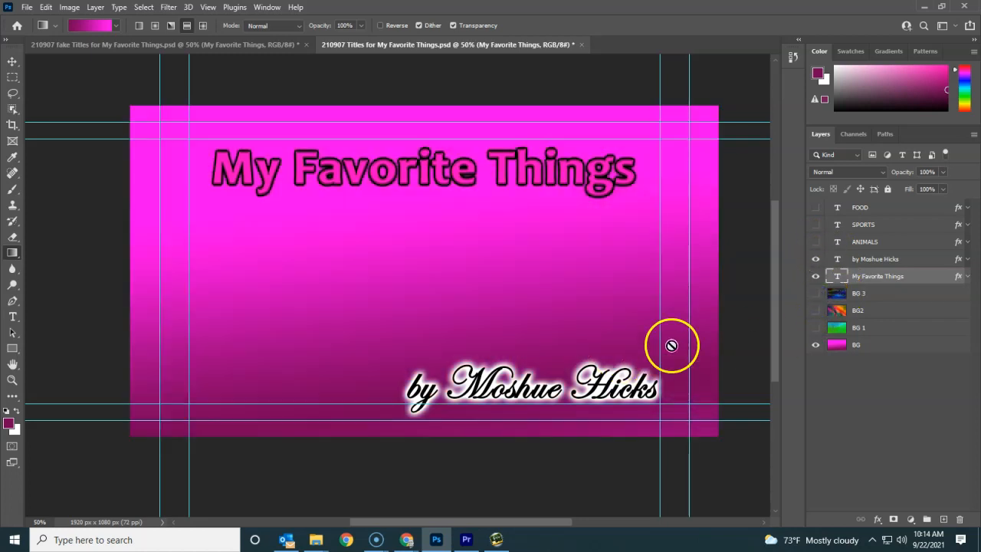
Change the Color Overlay of the My Favorite Things text layer to yellow
left_click(968, 279)
double_click(874, 326)
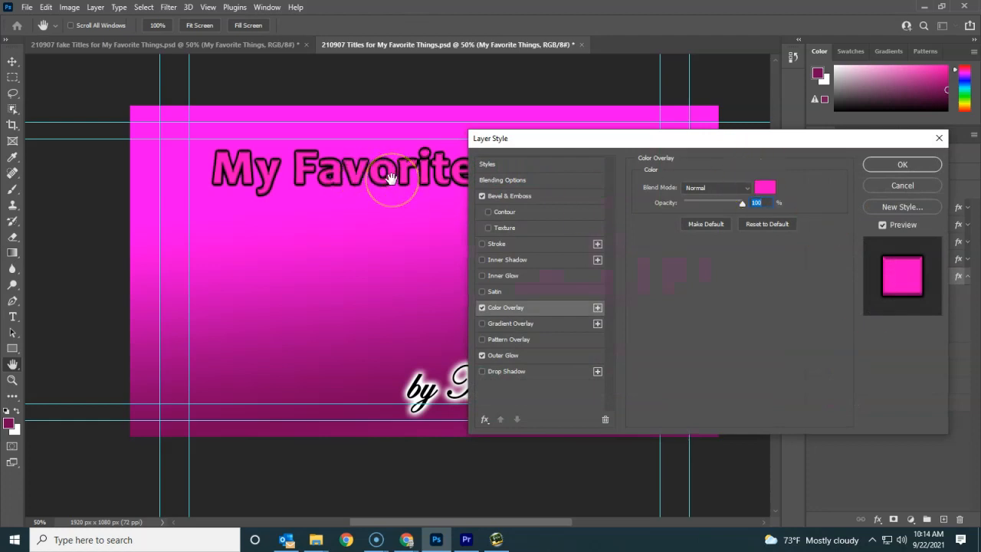
left_click(762, 188)
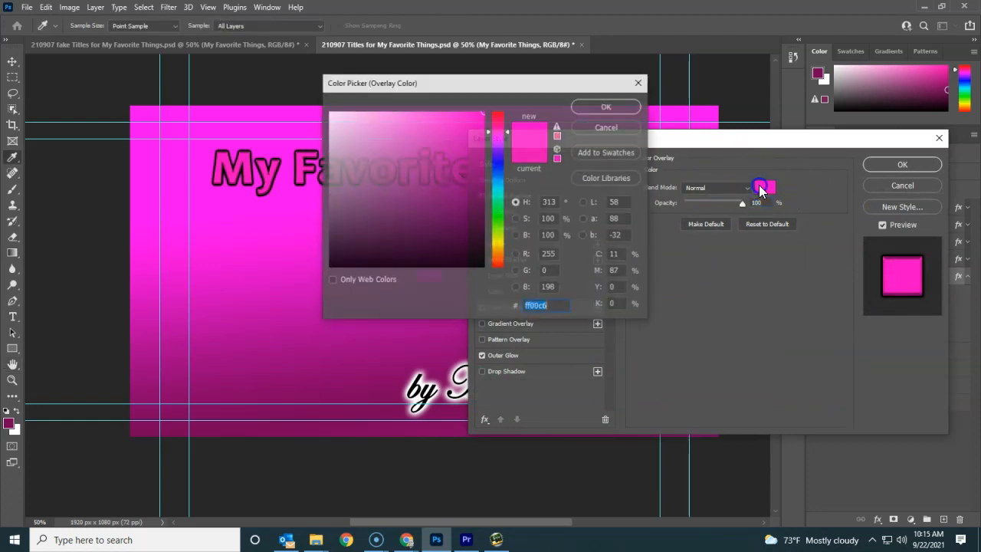
left_click_drag(498, 247, 498, 242)
mouse_move(475, 173)
left_mouse_down()
mouse_move(483, 133)
mouse_move(502, 112)
left_mouse_up()
left_click(603, 105)
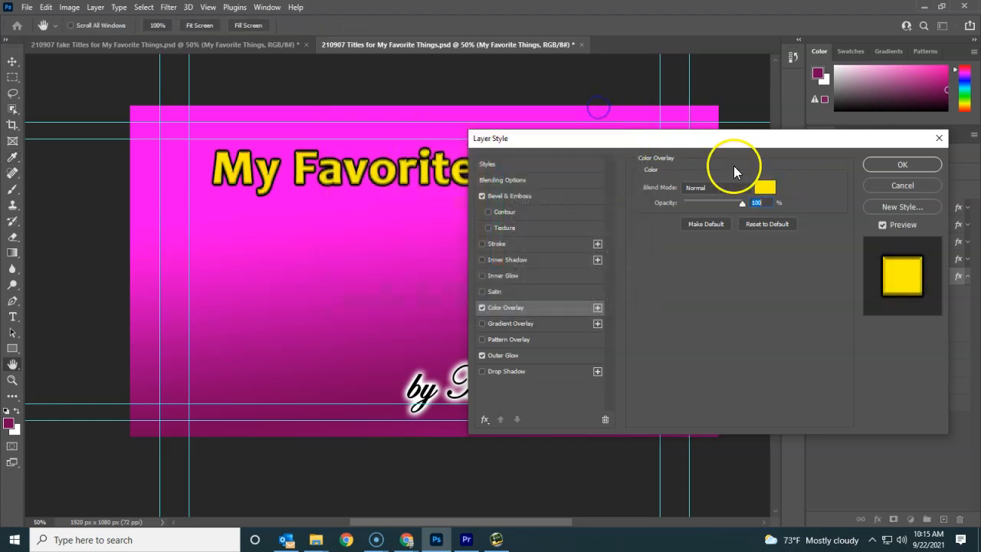
left_click(885, 167)
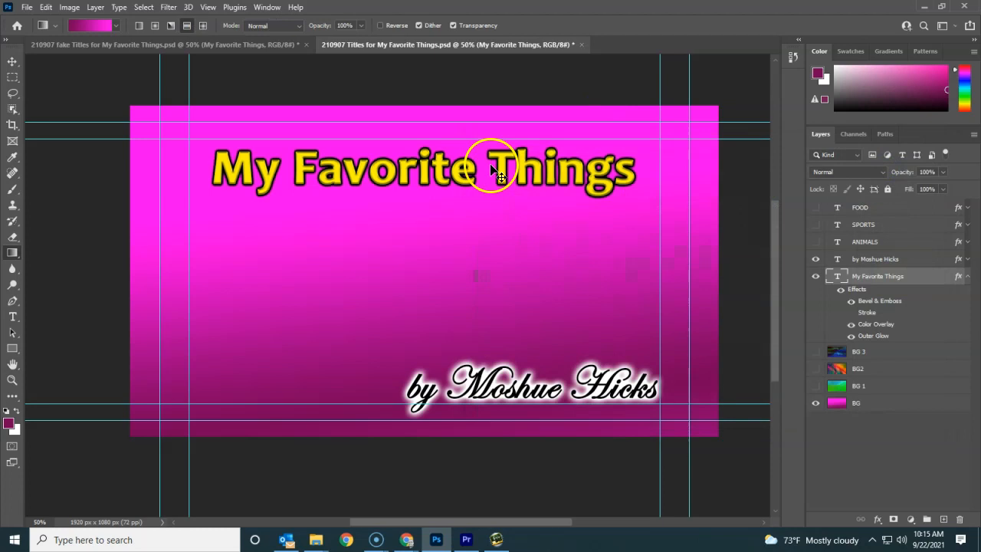
Check the recolored title in the Premiere Pro program preview and return to Photoshop
left_click(466, 539)
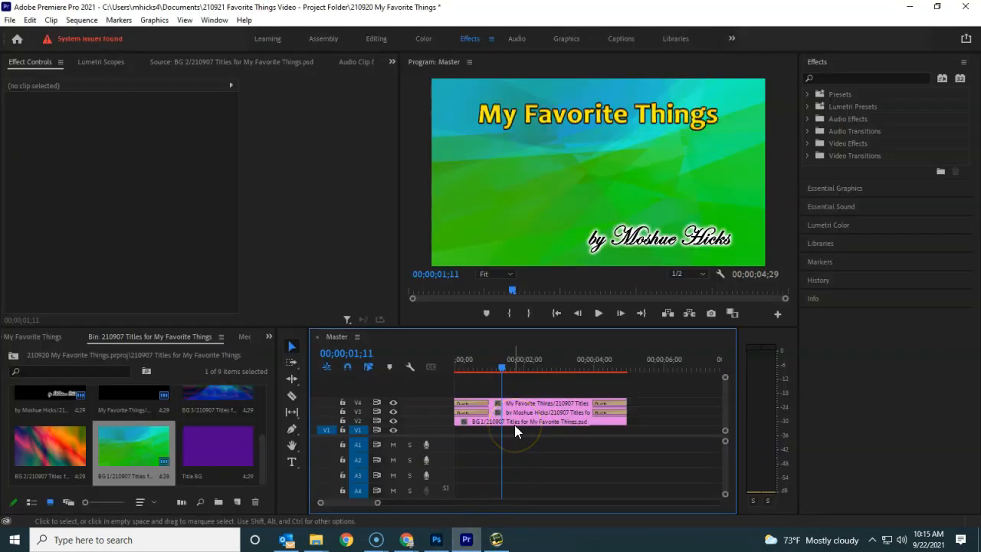
left_click(434, 541)
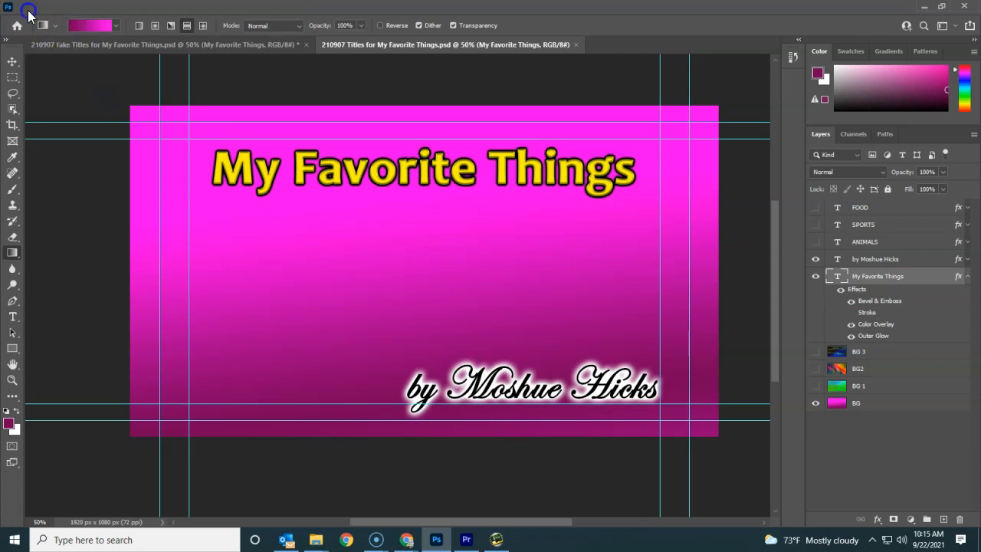
Quick-export the intro title as a PNG named "Title - Intro" in the 210819 My Favorite Things project folder
left_click(26, 7)
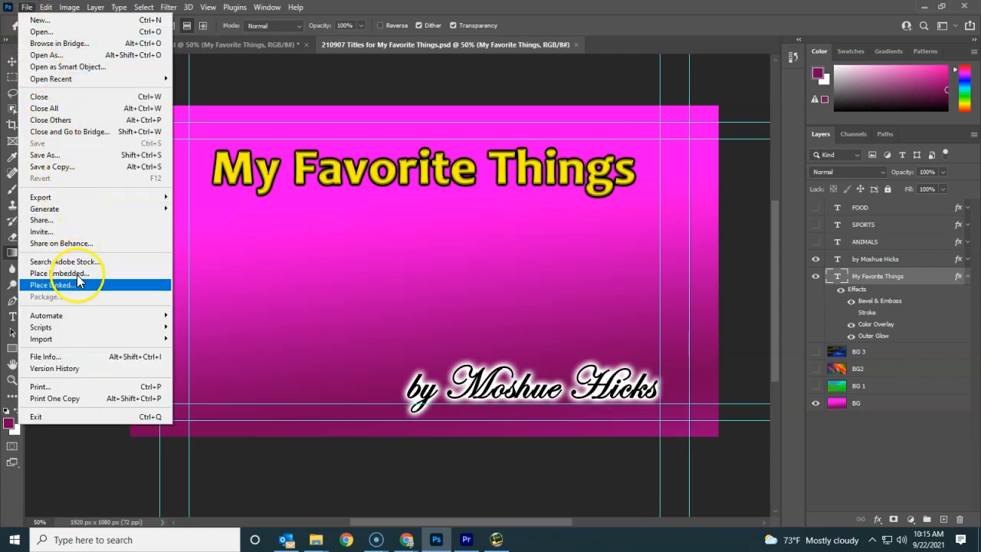
mouse_move(77, 328)
mouse_move(79, 197)
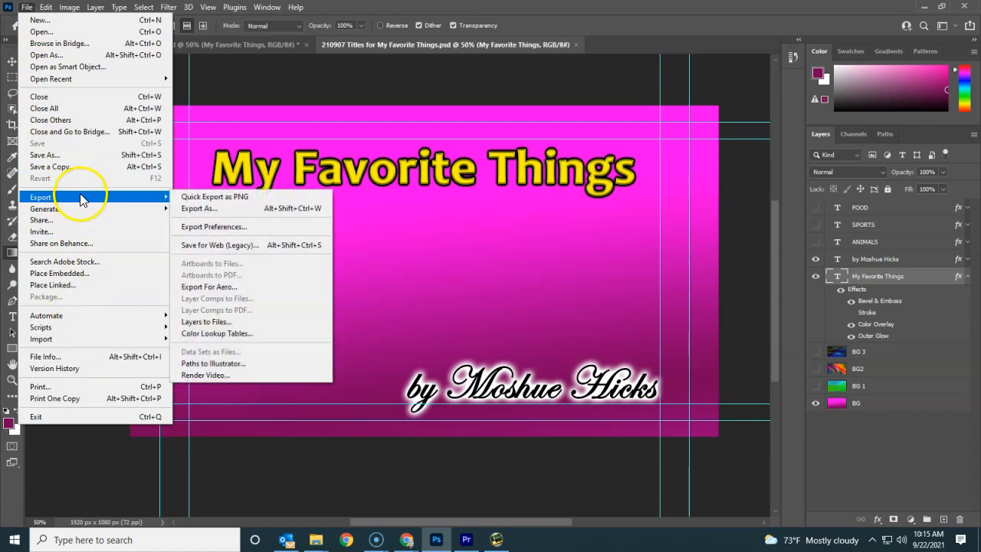
left_click(258, 200)
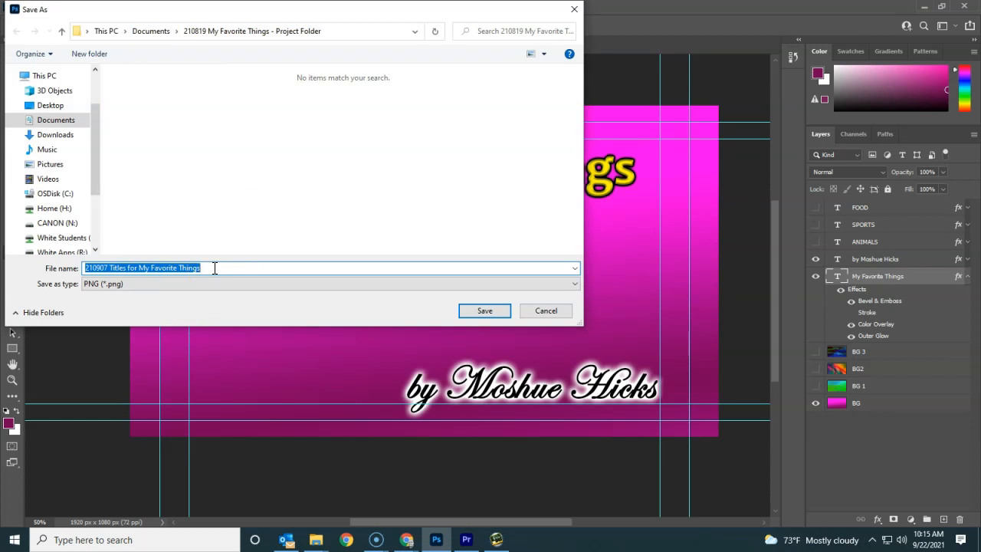
type("Intro")
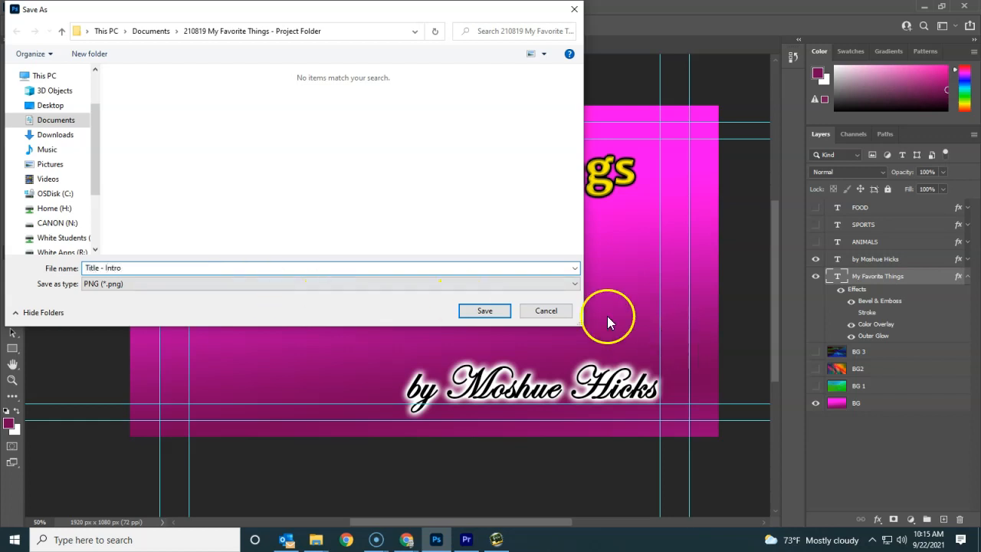
left_click(501, 310)
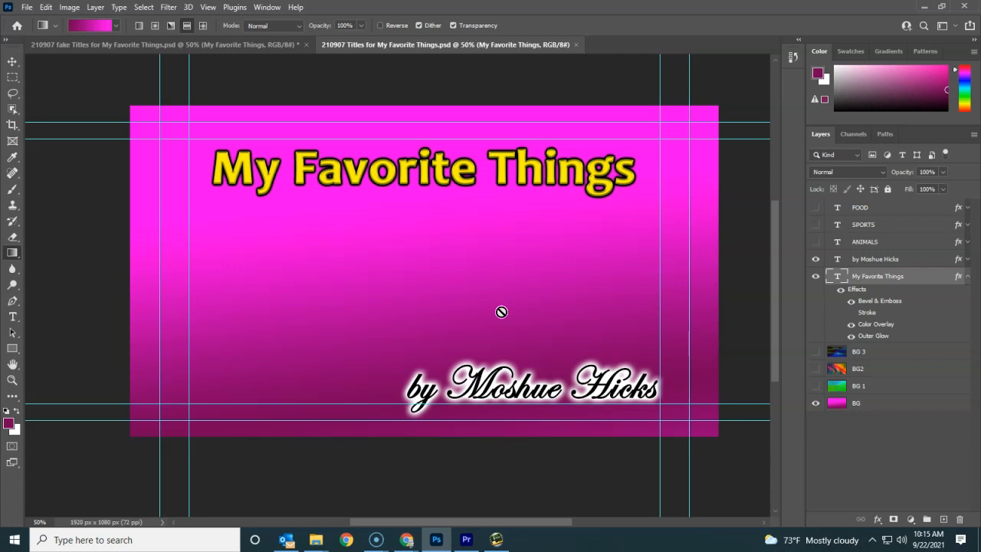
Check the exported Title - Intro PNG in File Explorer and return to Photoshop
left_click(315, 539)
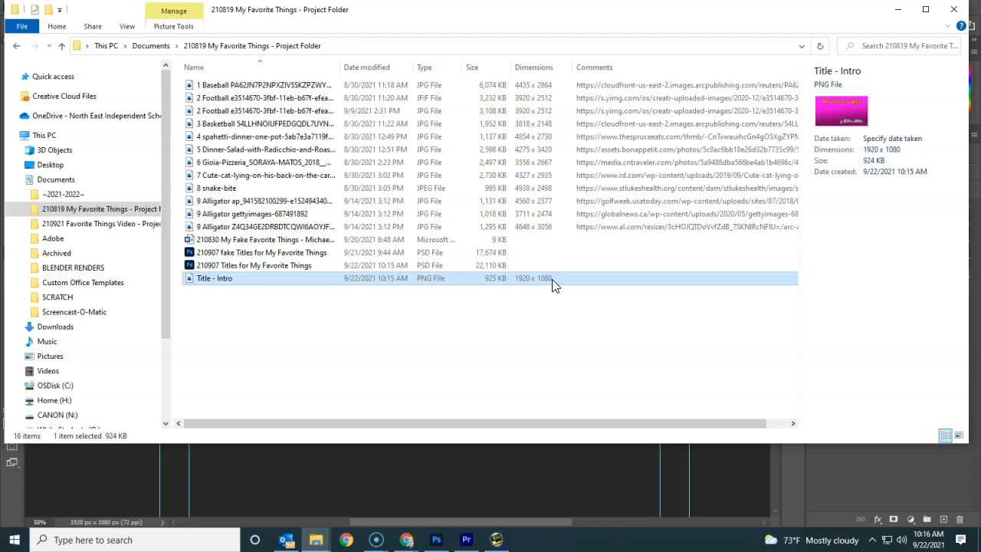
left_click(436, 540)
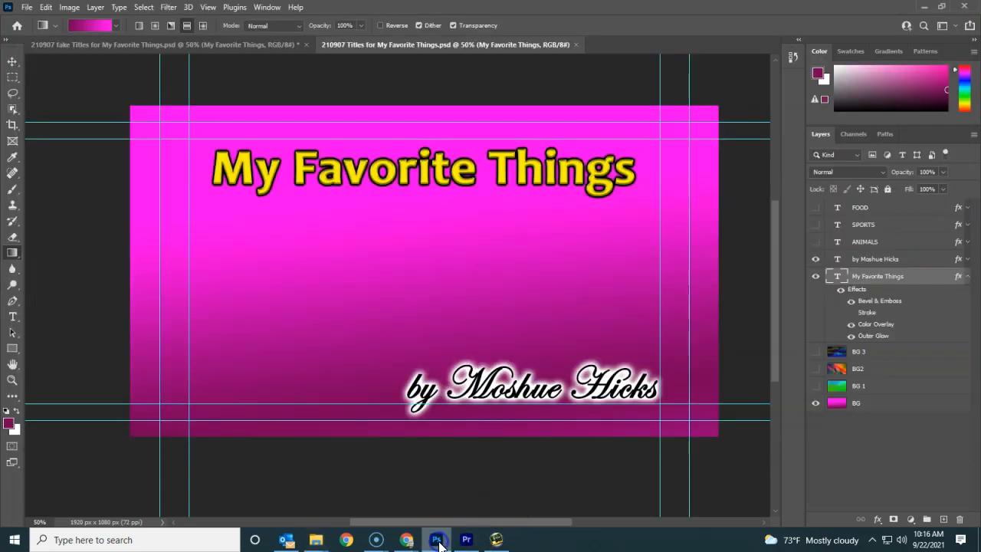
Hide the byline and My Favorite Things text layers and show the ANIMALS layer
left_click(815, 266)
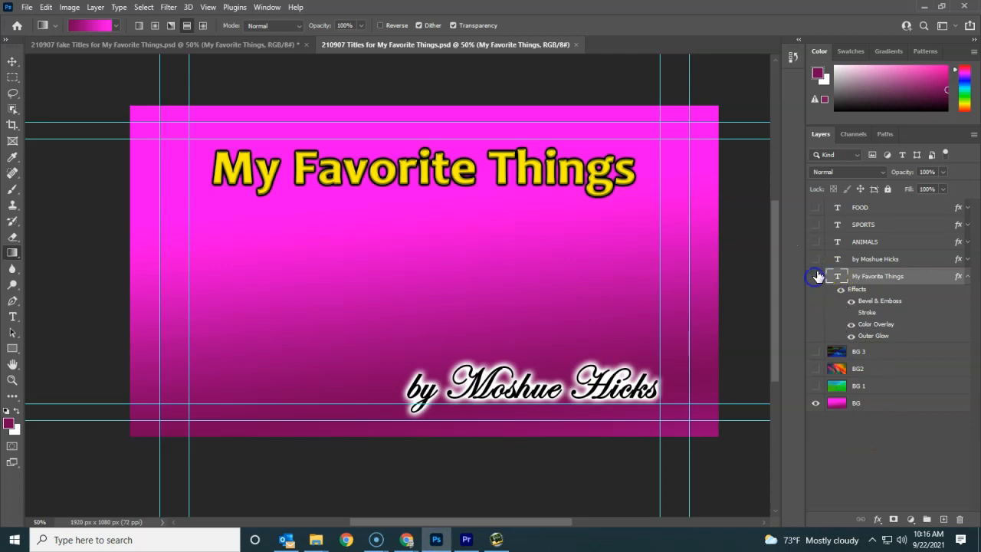
left_click(816, 243)
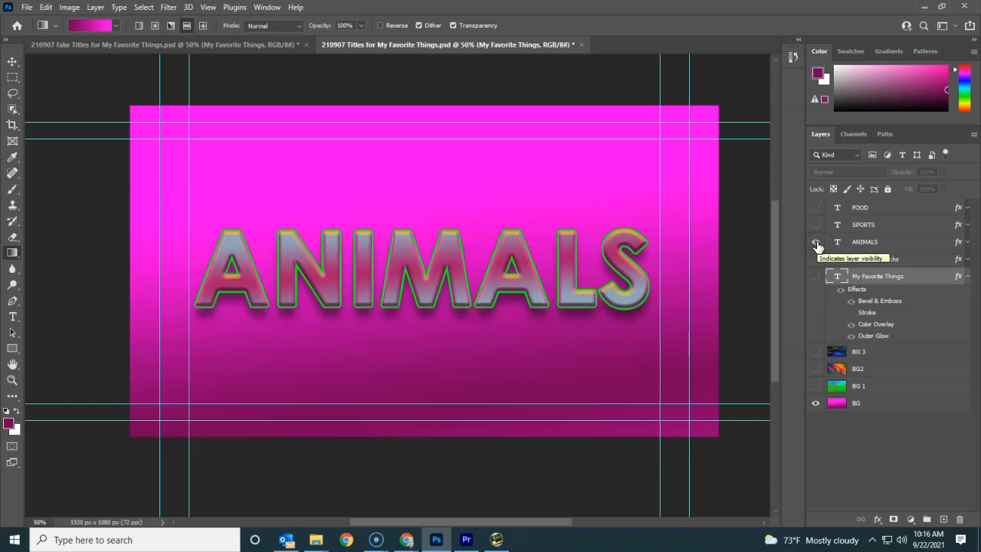
left_click(817, 226)
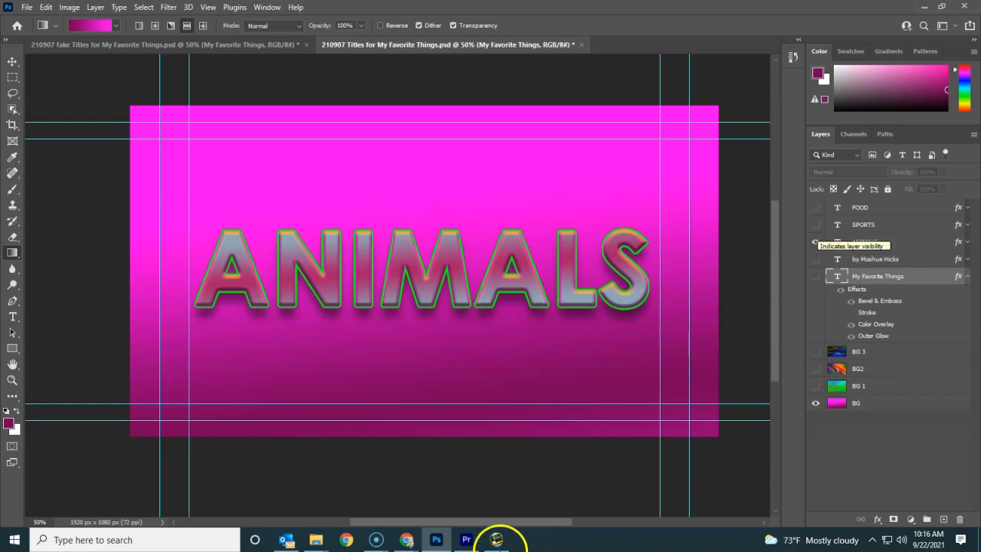
Open the My Fake Favorite Things Word document from the project folder, check the category order, and return to Photoshop
left_click(320, 541)
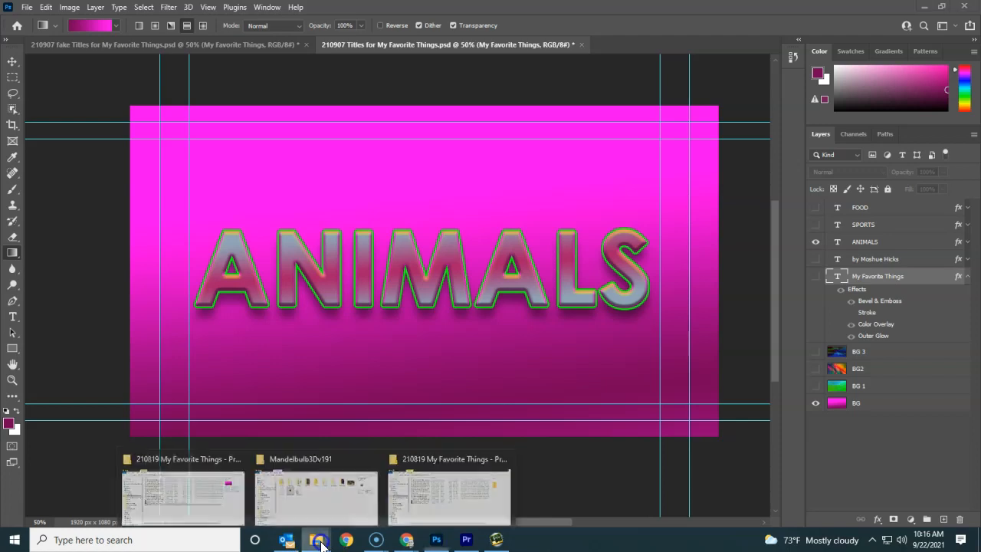
left_click(207, 472)
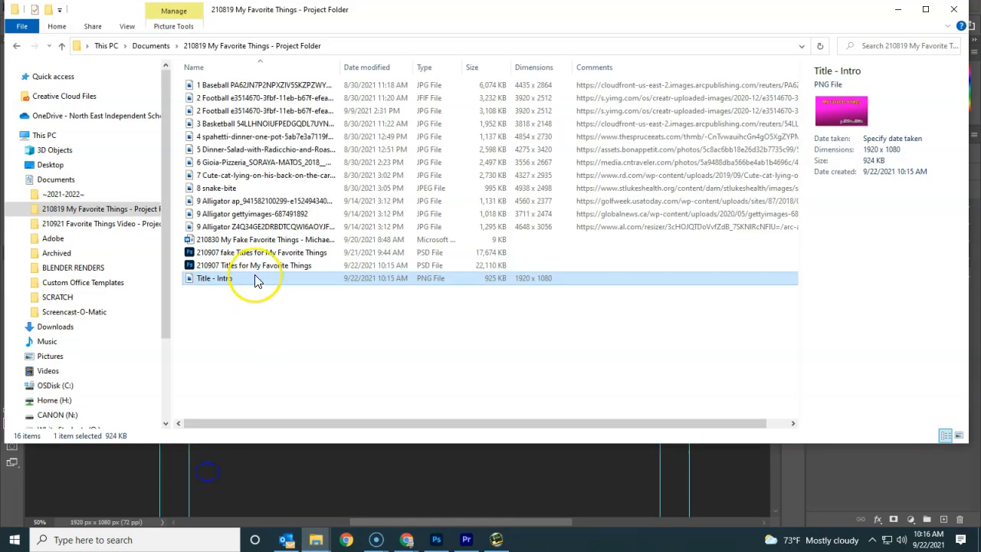
double_click(224, 239)
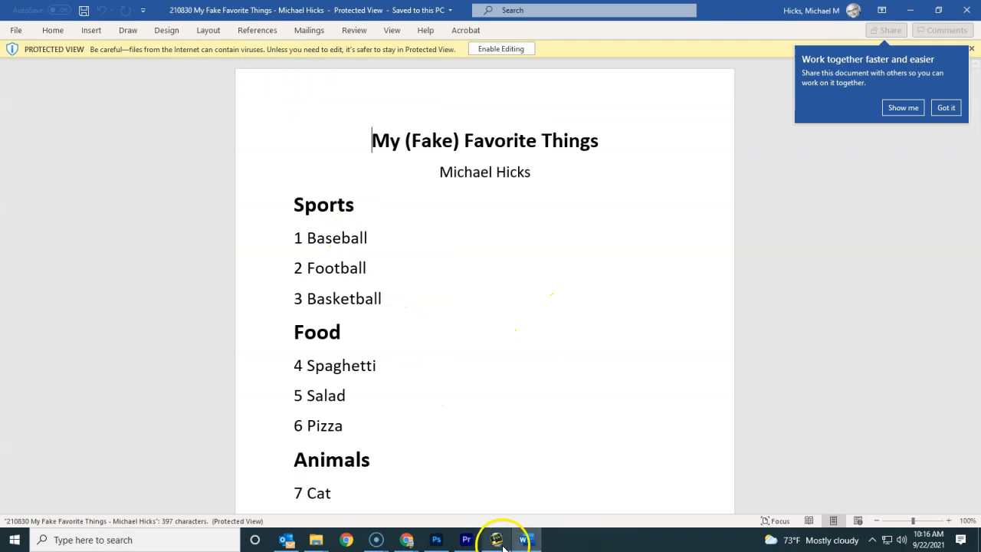
mouse_move(499, 547)
mouse_move(463, 547)
left_click(436, 540)
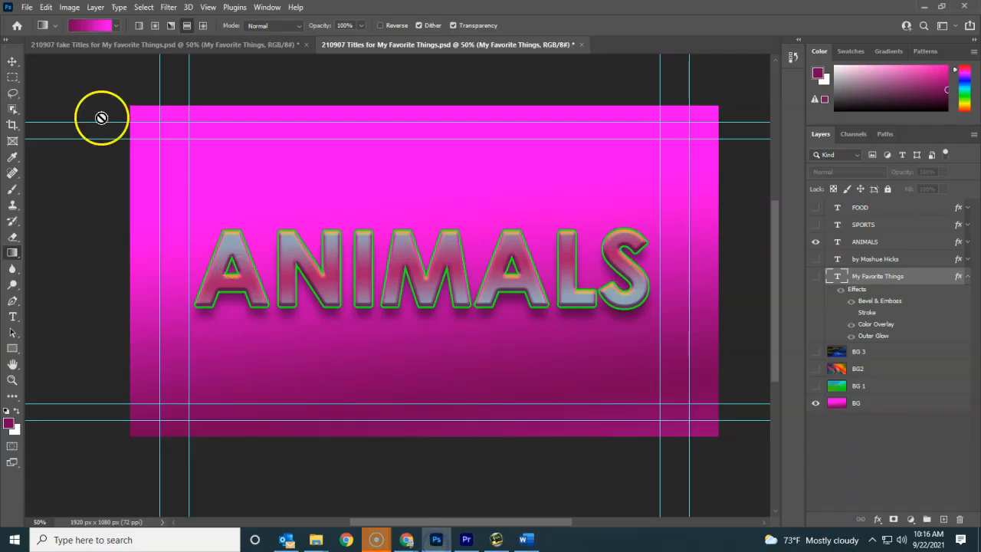
Show the BG 1 background behind ANIMALS and quick-export the image as a PNG named "Title - Category A - Sports"
left_click(815, 386)
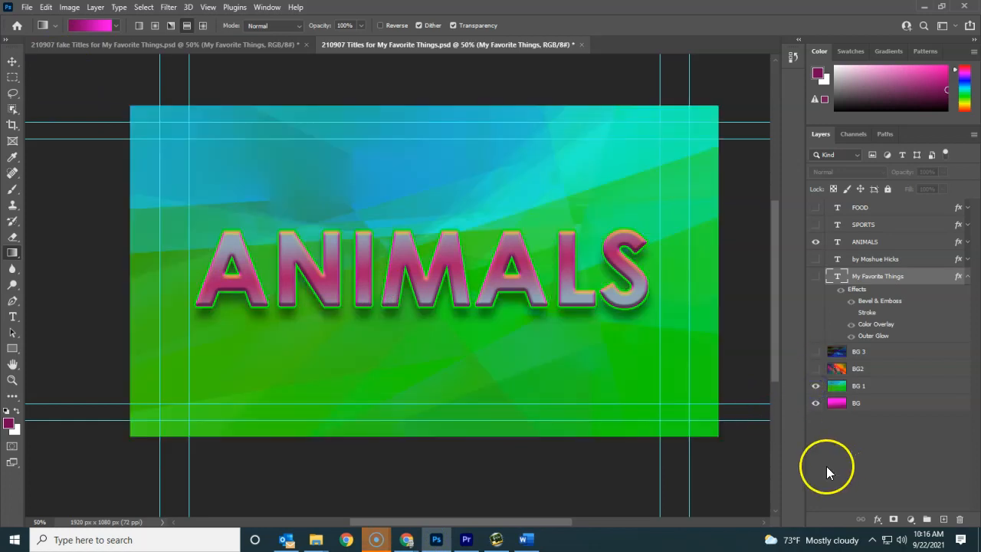
left_click(26, 7)
mouse_move(61, 197)
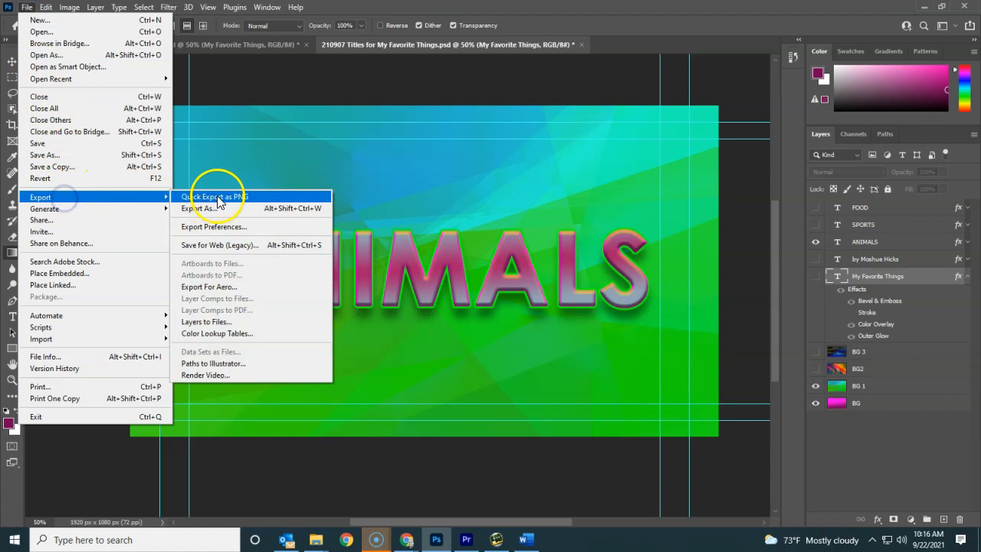
left_click(217, 195)
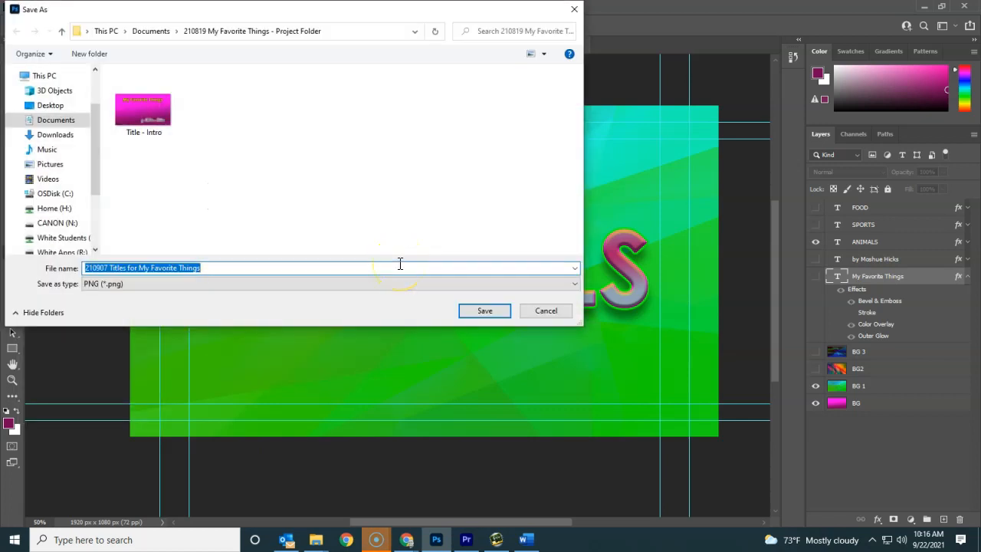
type("Title -")
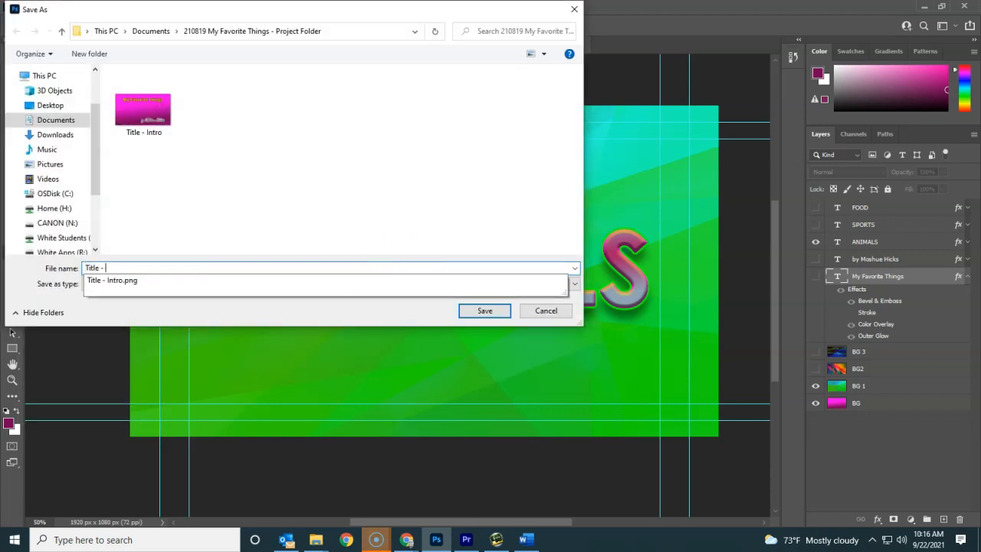
type(" Category A - Sports")
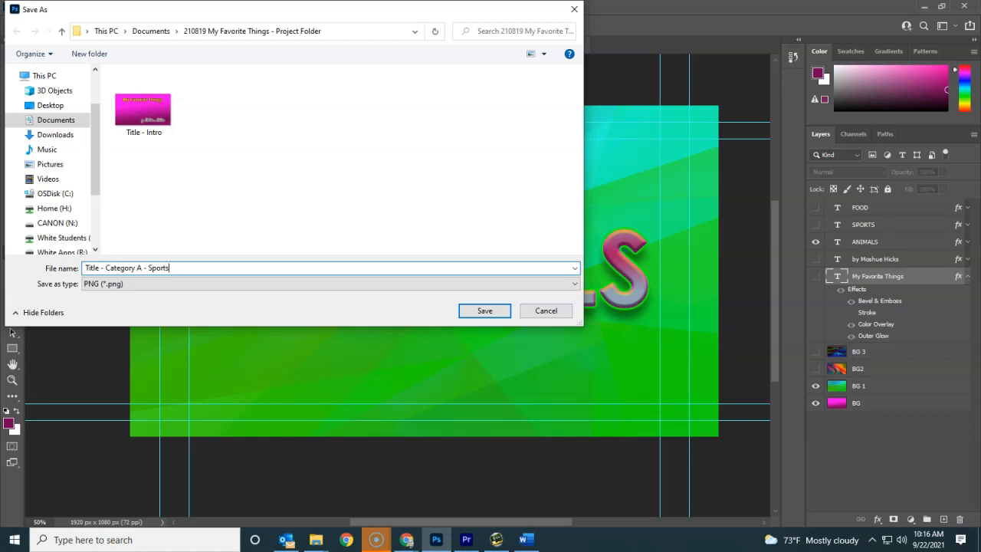
key("Return")
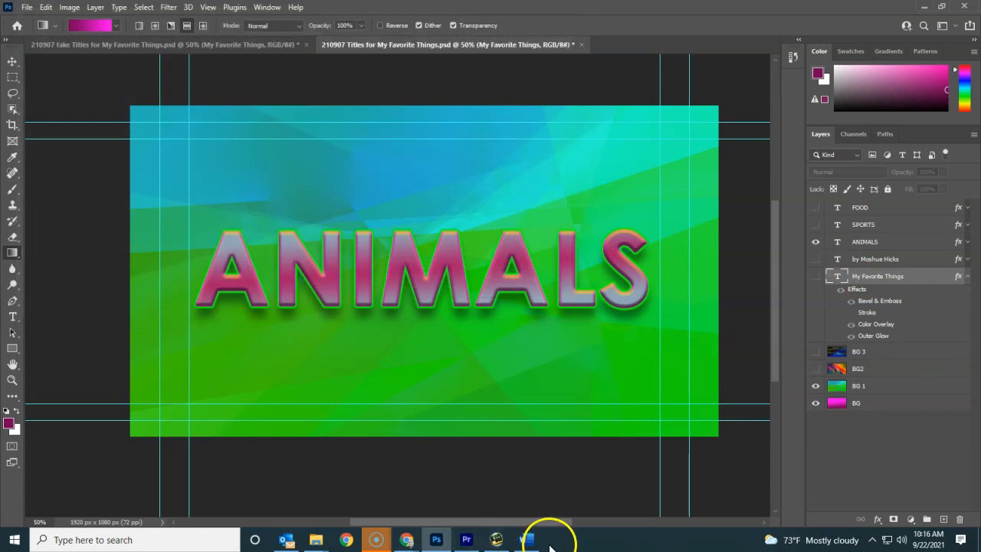
Recheck the category order in Word, and in Photoshop hide the ANIMALS layer and show the FOOD and BG2 layers
left_click(527, 539)
left_click(529, 541)
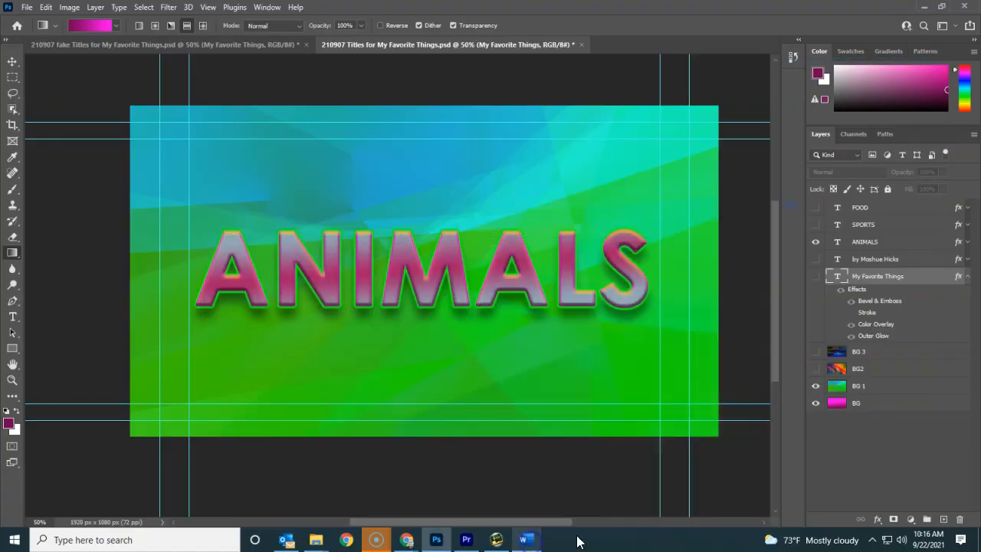
left_click(819, 244)
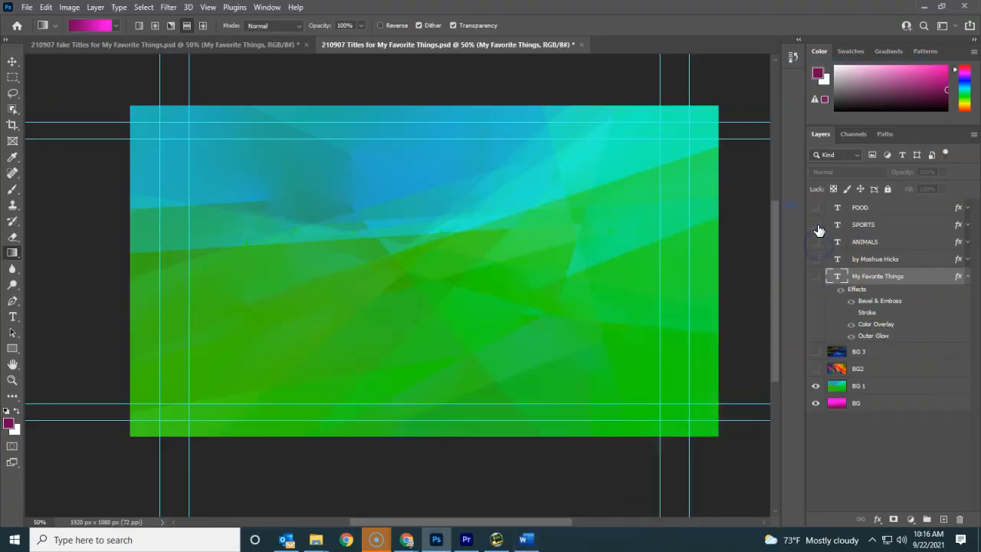
left_click(815, 207)
left_click(815, 369)
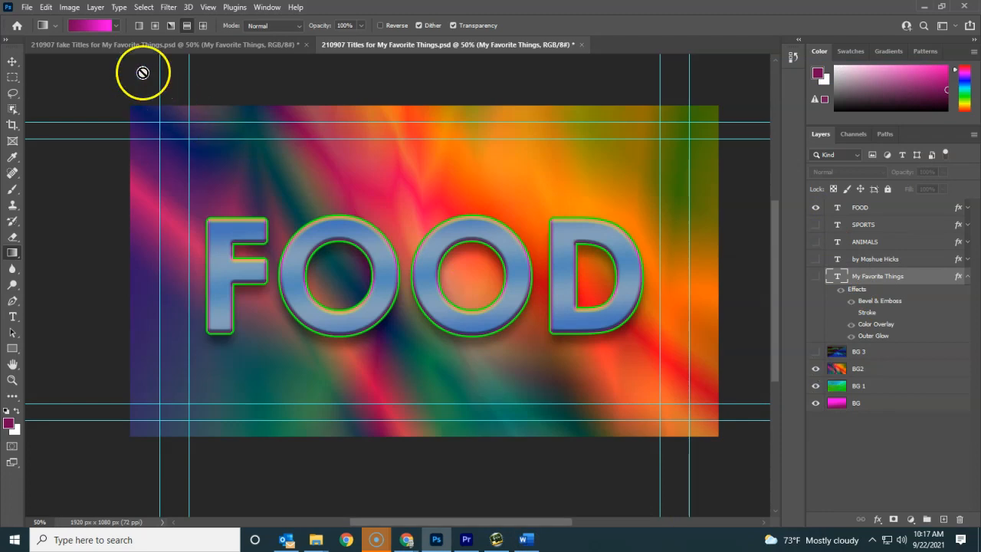
Quick-export the FOOD title image as a PNG named "Title - Category B - Food" in the project folder
left_click(26, 7)
mouse_move(80, 198)
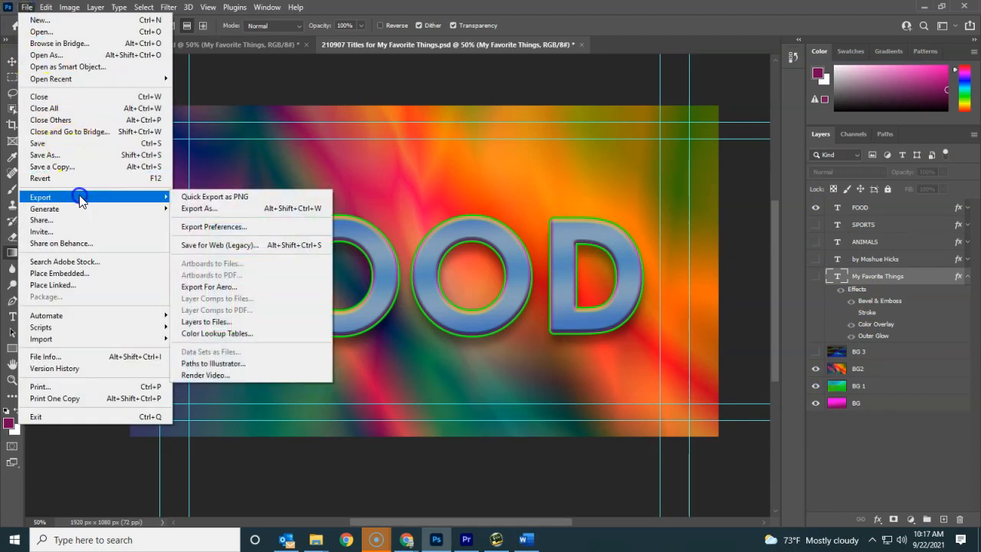
left_click(195, 196)
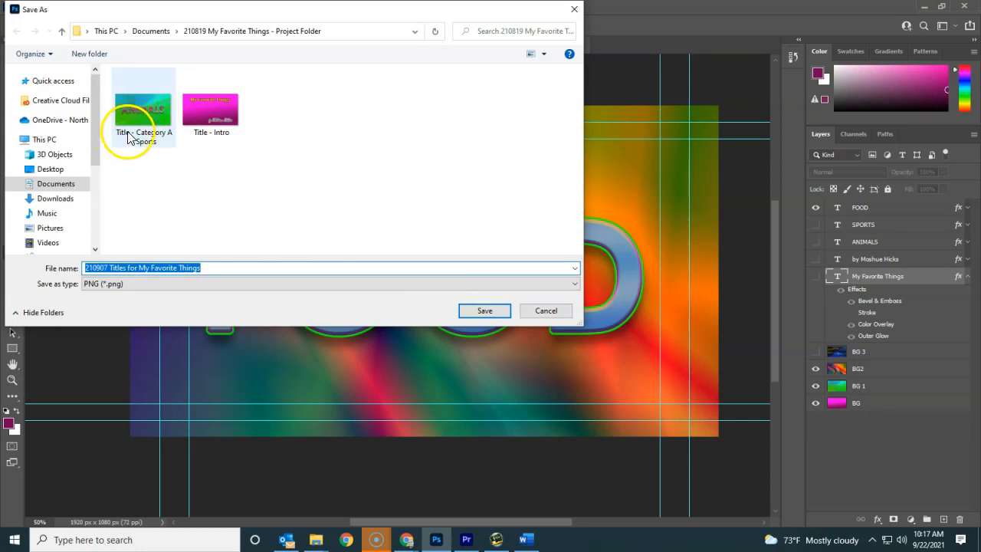
left_click(153, 142)
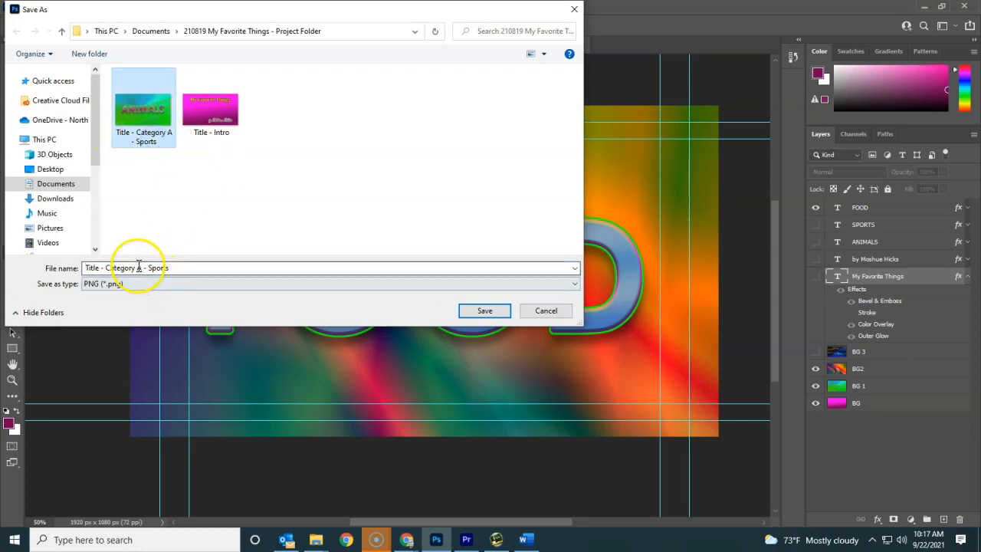
left_click_drag(141, 268, 236, 269)
left_click_drag(136, 267, 222, 271)
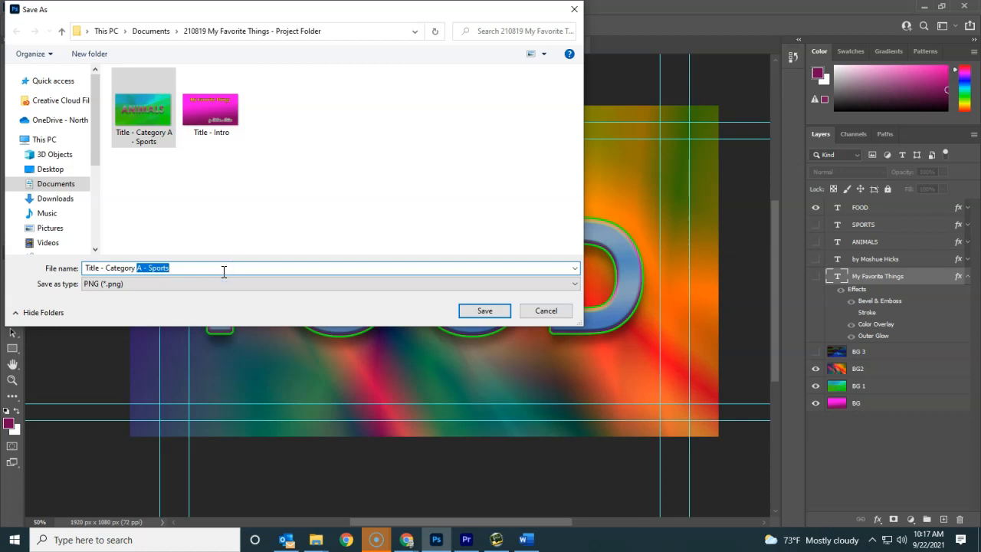
type("B")
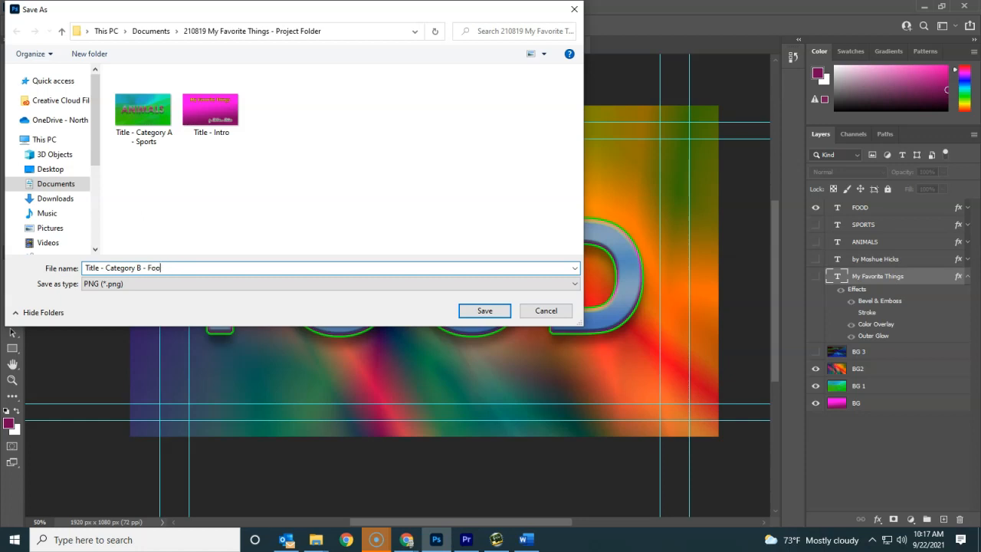
key("Return")
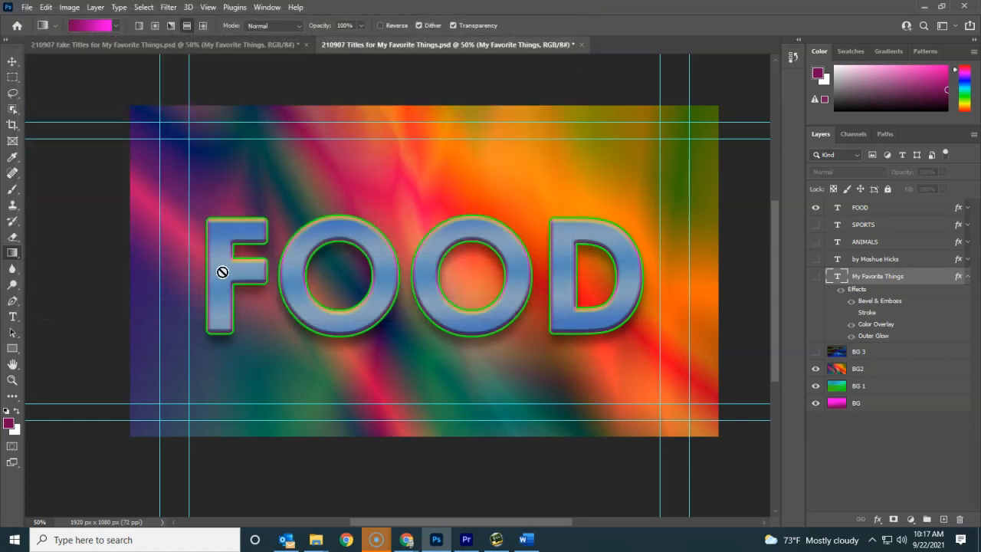
Hide the FOOD layer and show the ANIMALS text layer over the BG 3 background, keeping SPORTS hidden
left_click(815, 208)
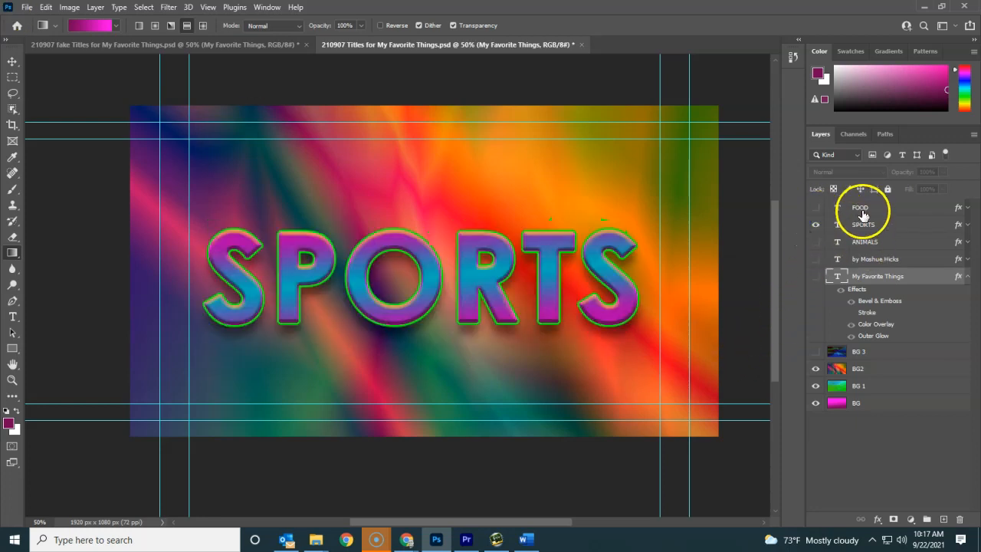
left_click(816, 353)
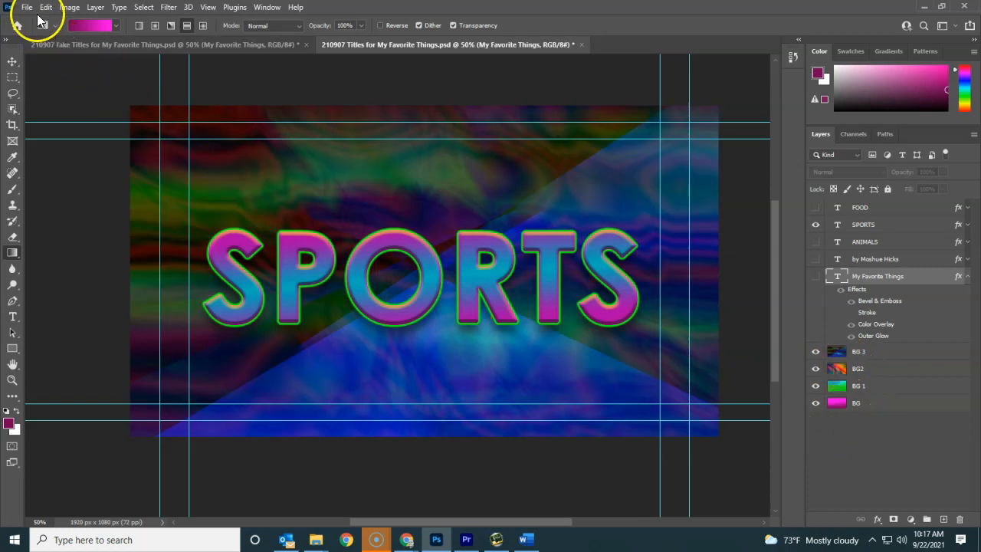
left_click(816, 225)
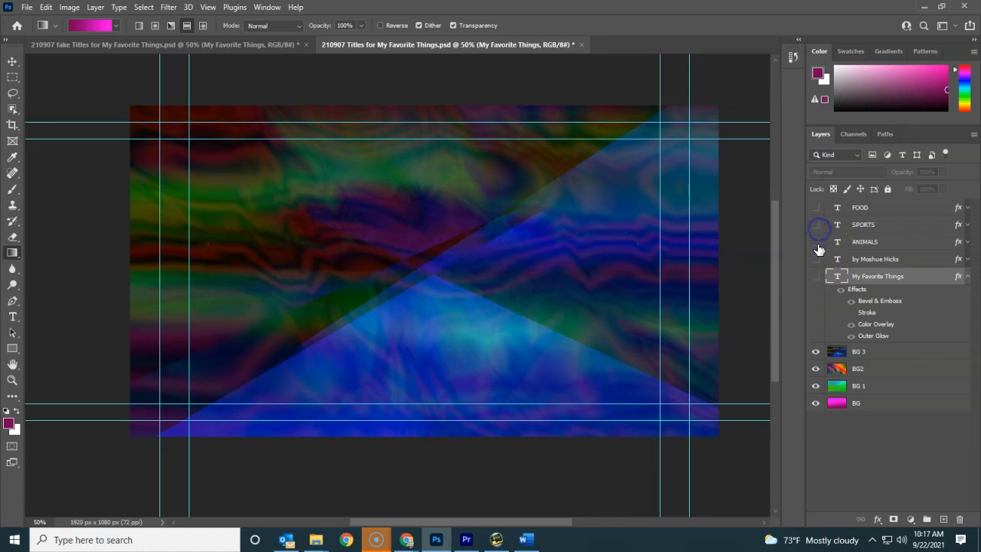
left_click(815, 242)
Quick-export the ANIMALS title image as a PNG named "Title - Category C - Animals" in the project folder
left_click(26, 8)
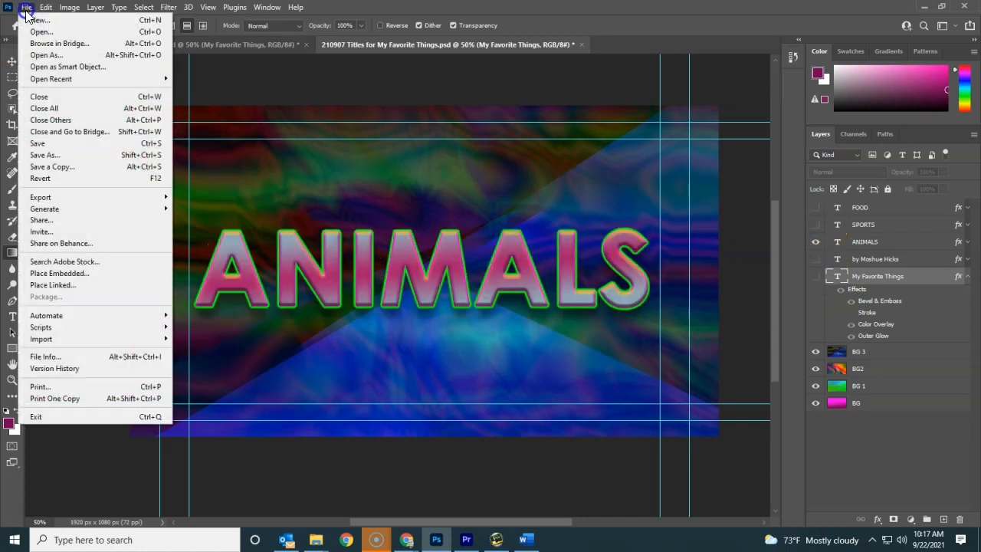
mouse_move(74, 200)
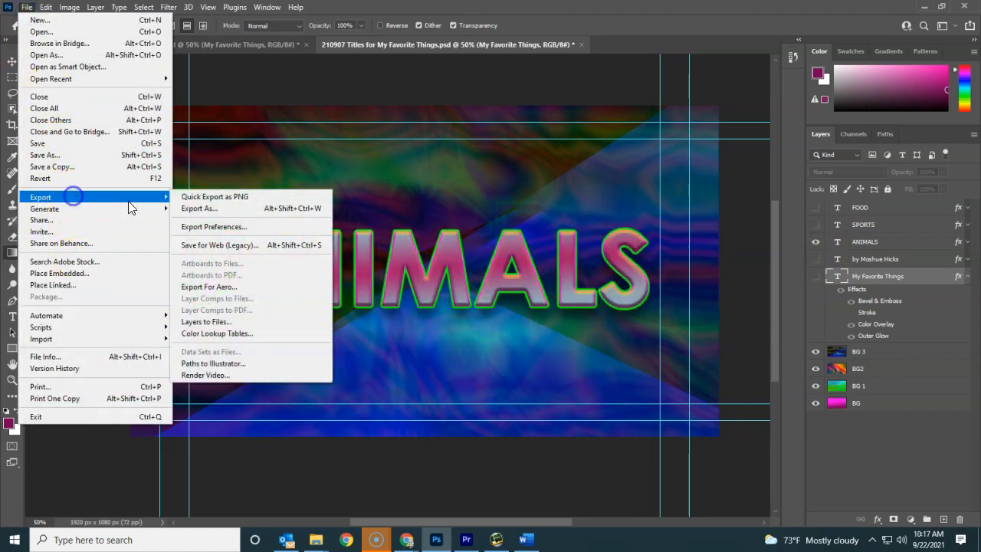
left_click(196, 197)
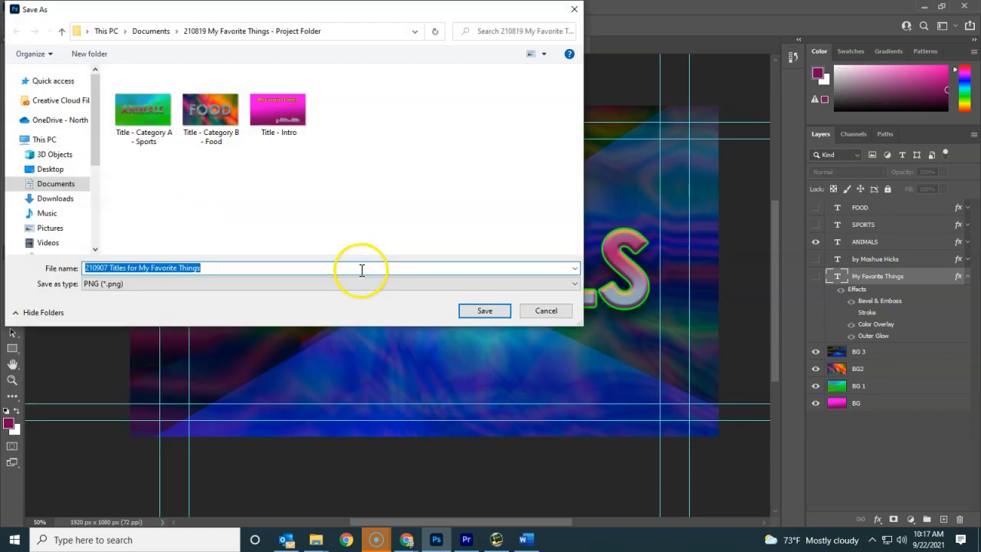
left_click(140, 142)
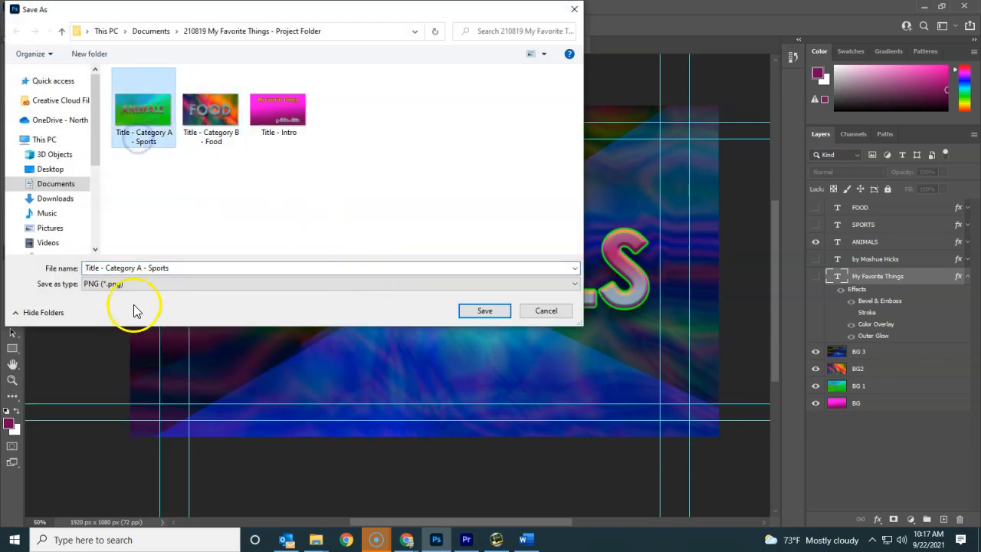
left_click(150, 268)
left_click(140, 268)
left_click_drag(136, 267, 253, 278)
type("C")
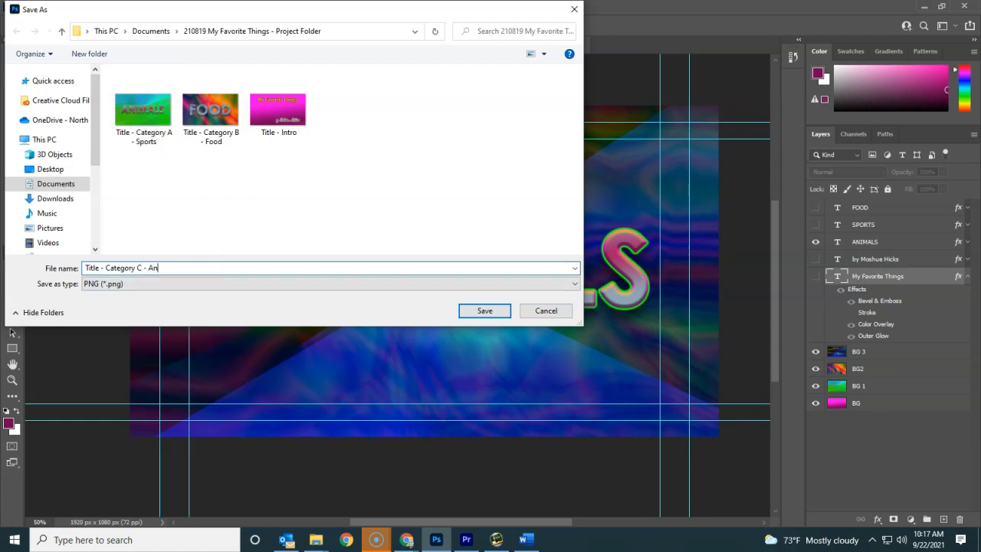
key("Return")
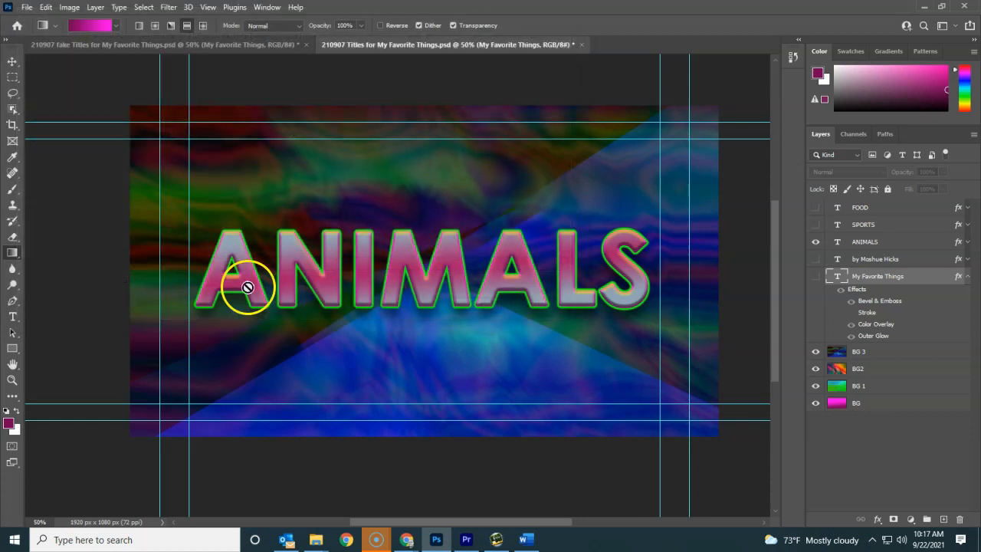
Switch to the My Favorite Things project folder in File Explorer to check the exported title PNGs
mouse_move(316, 539)
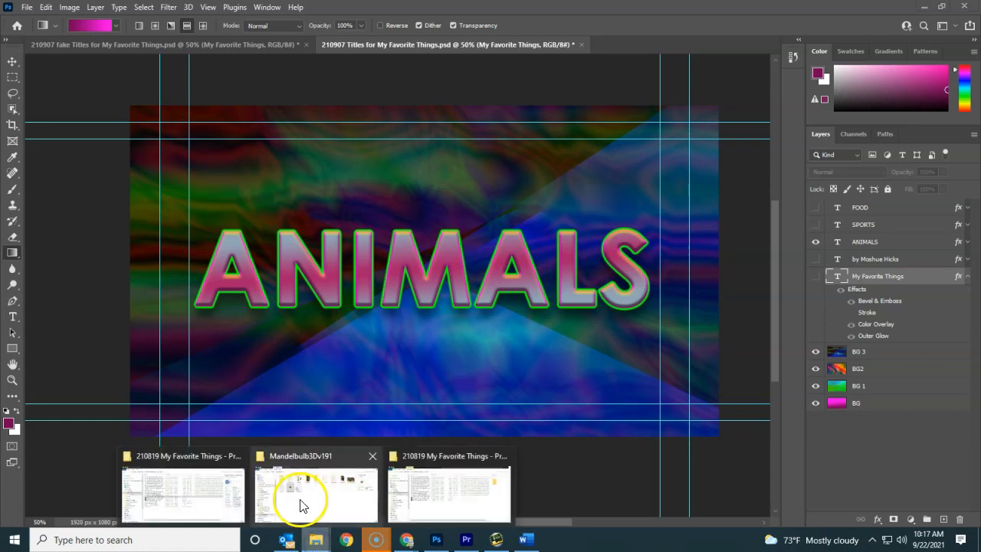
left_click(220, 486)
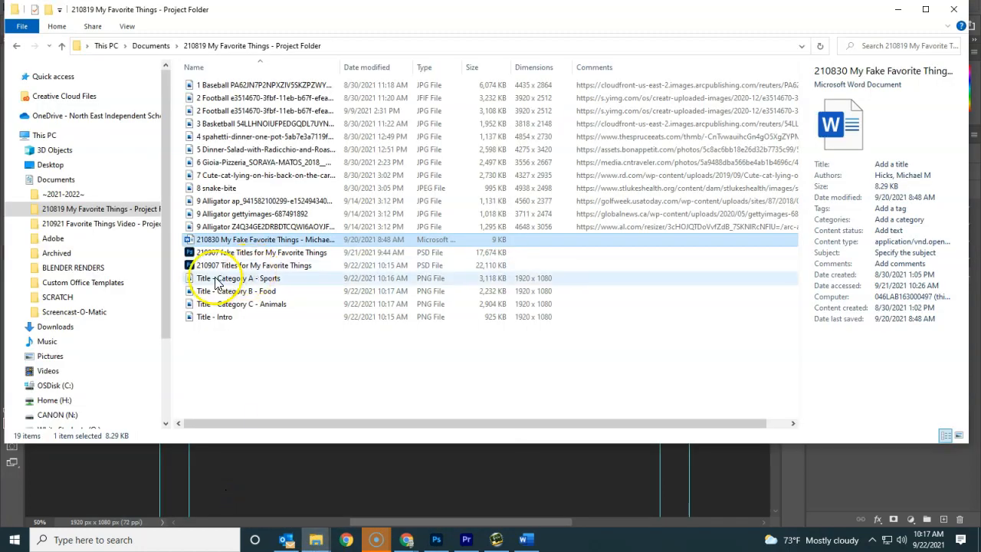